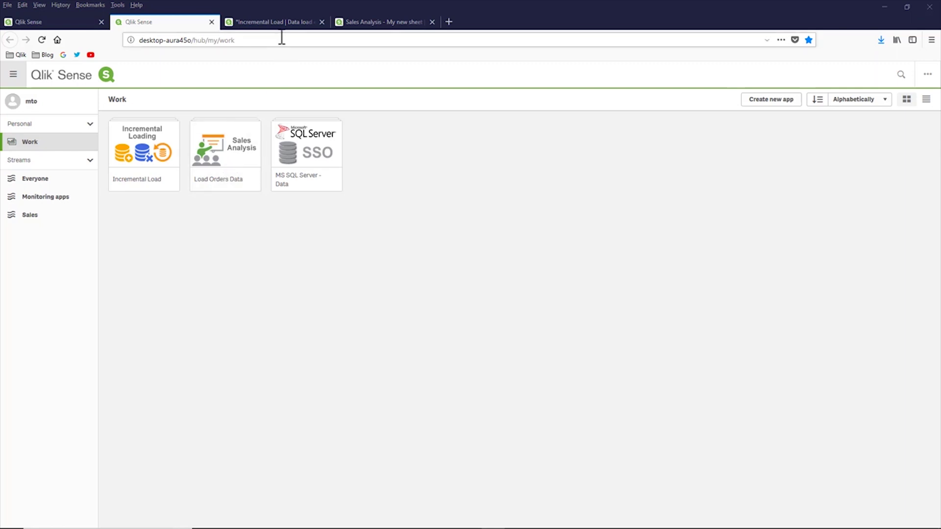
# Step: Review the Incremental Load script and sales figures, ending on the Create Initial Data Load section
pyautogui.click(276, 23)
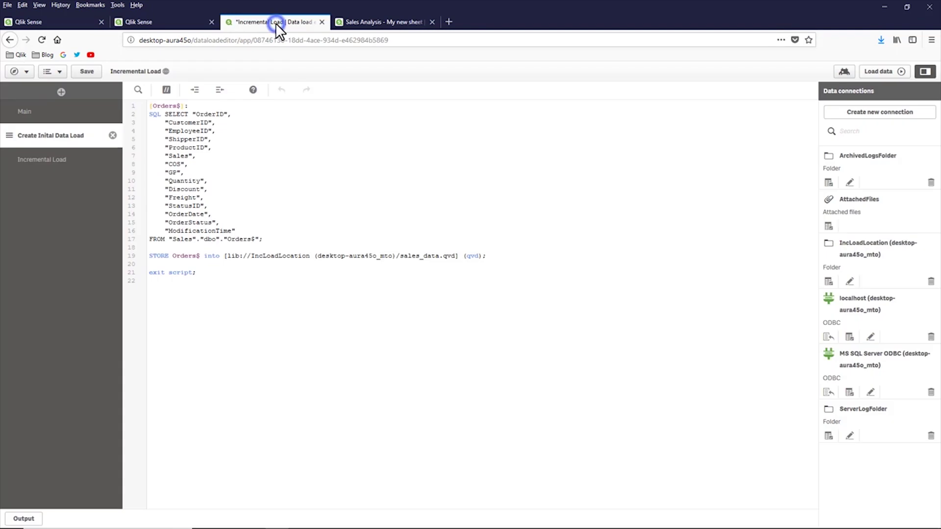
pyautogui.click(56, 161)
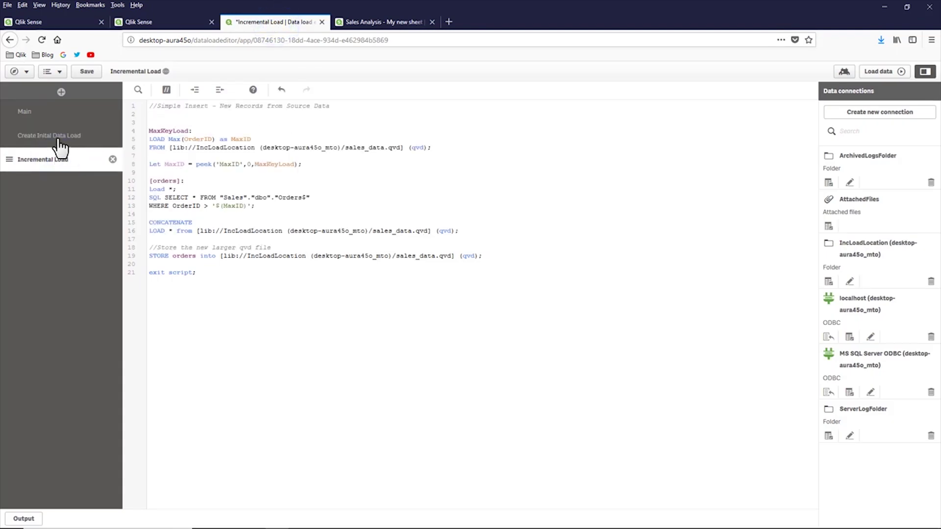
pyautogui.click(369, 22)
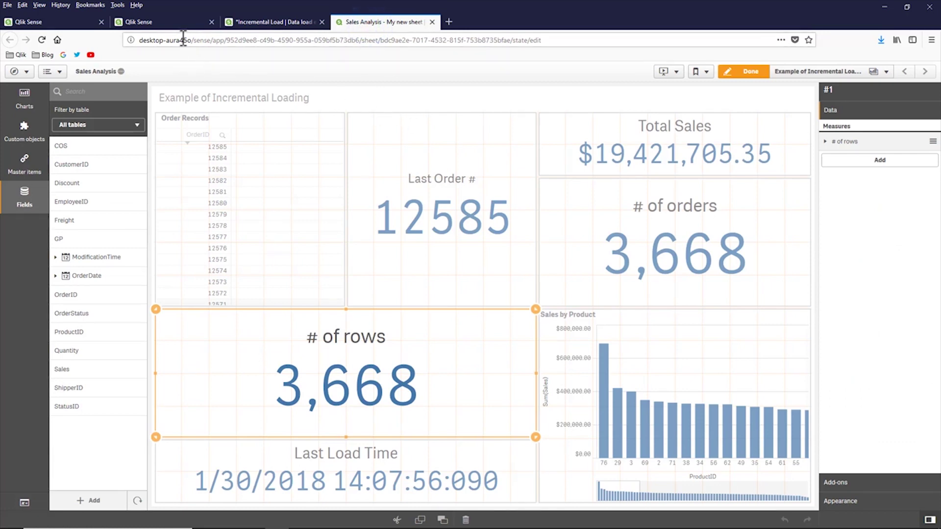
pyautogui.click(174, 23)
pyautogui.click(250, 22)
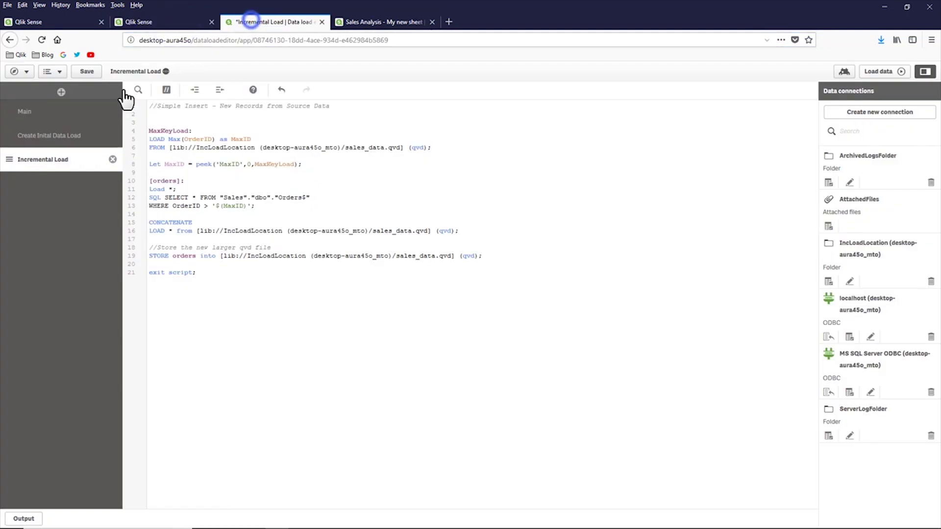
pyautogui.click(86, 137)
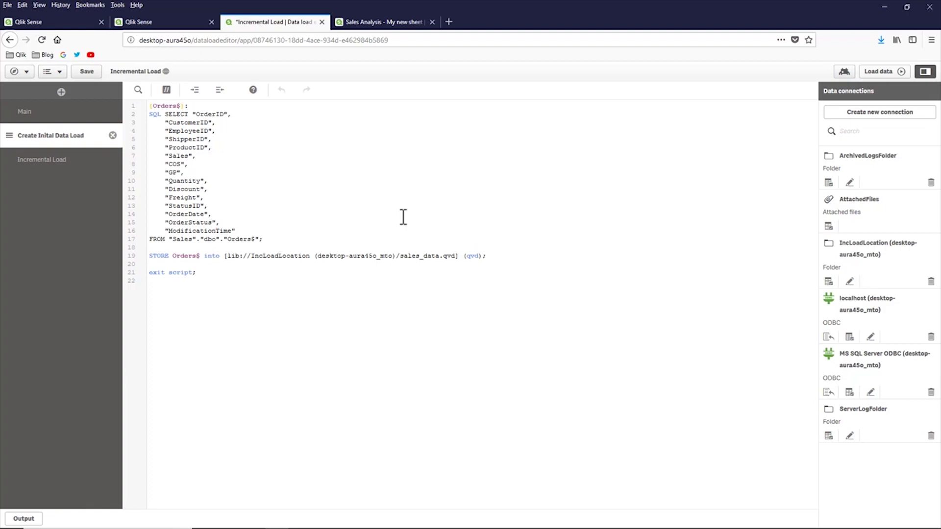
# Step: Rerun the OrderID-sorted Orders query in SSMS, confirming 3665 rows ending at order 12582
pyautogui.hotkey('alt', 'Tab')
pyautogui.press('Tab')
pyautogui.press('Tab')
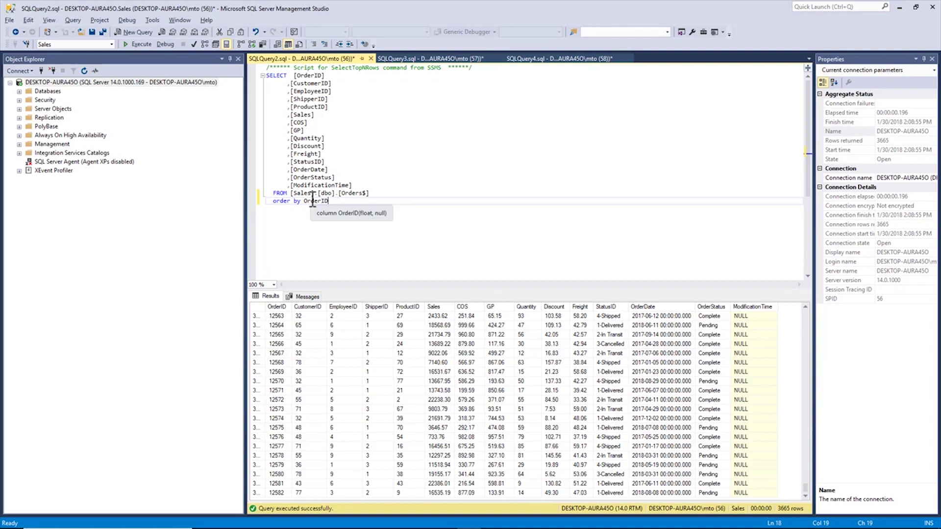
pyautogui.click(141, 44)
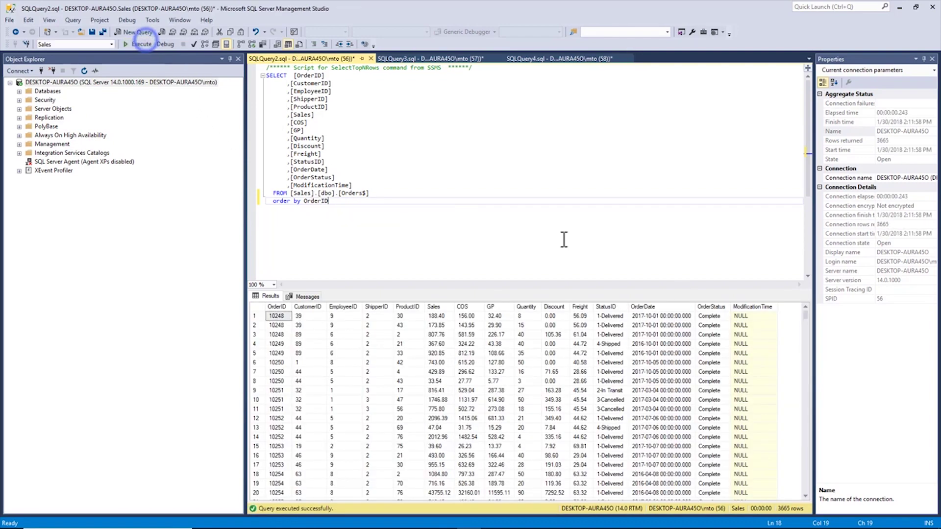
pyautogui.moveTo(805, 314); pyautogui.dragTo(803, 496)
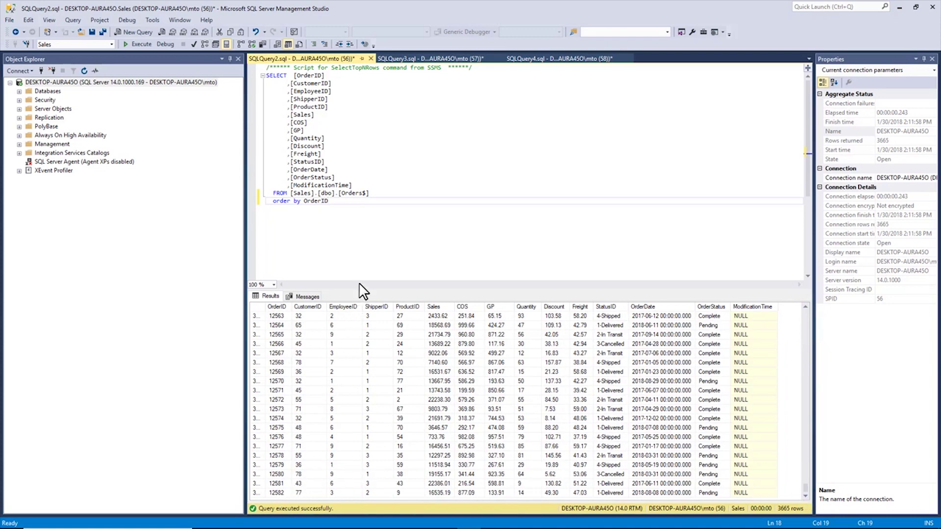
pyautogui.hotkey('alt', 'Tab')
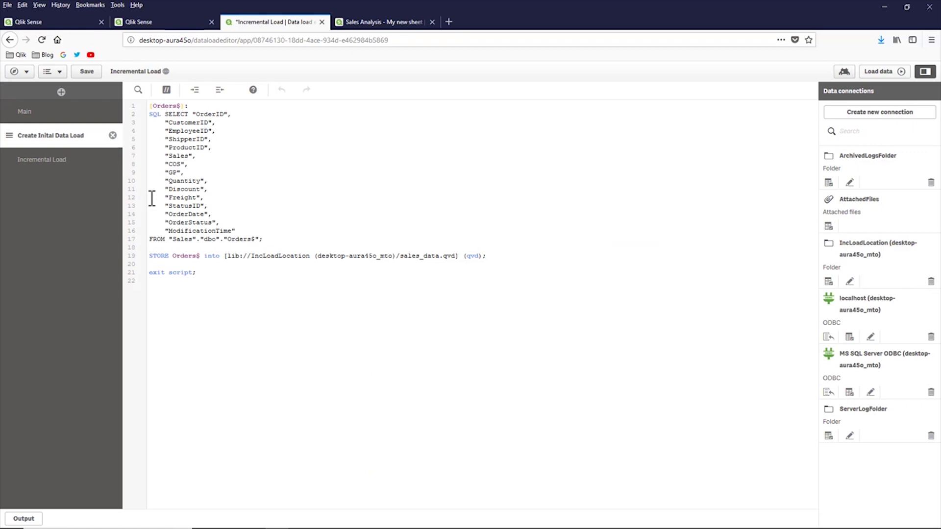
# Step: Run the initial data load script, storing all Orders rows into sales_data.qvd
pyautogui.click(200, 273)
pyautogui.moveTo(200, 273); pyautogui.dragTo(147, 275)
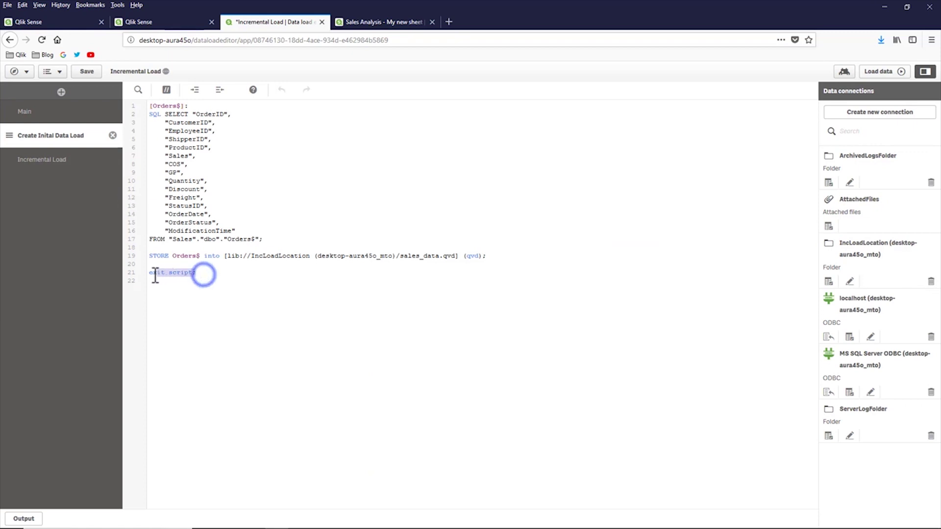
pyautogui.click(189, 293)
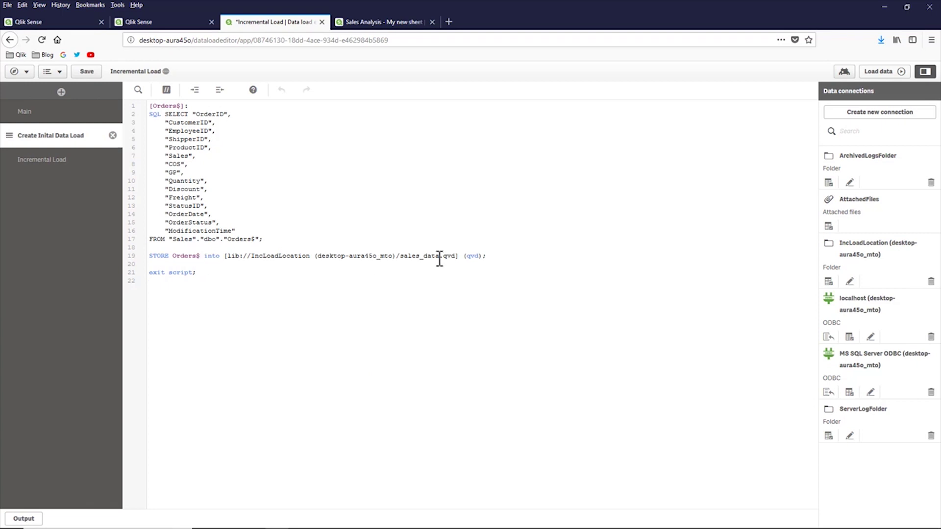
pyautogui.click(873, 77)
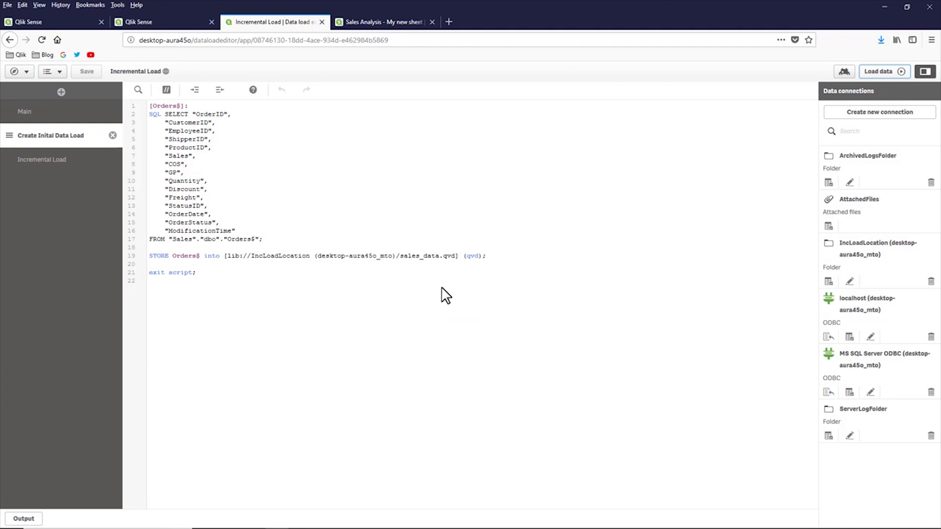
# Step: Confirm the 206 KB sales_data.qvd exists in File Explorer, then return to Sales Analysis
pyautogui.hotkey('alt', 'Tab')
pyautogui.hotkey('alt', 'Tab')
pyautogui.hotkey('alt', 'Tab')
pyautogui.hotkey('alt', 'Tab')
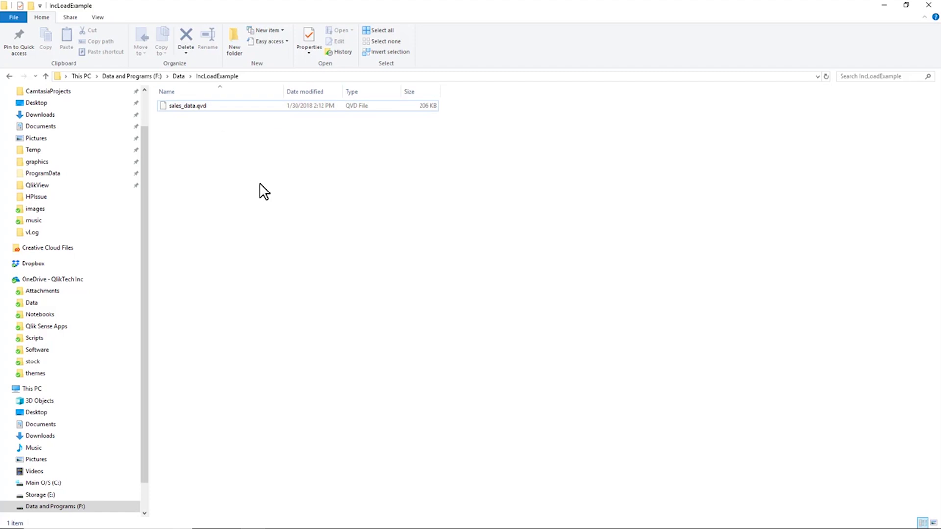
pyautogui.hotkey('alt', 'Tab')
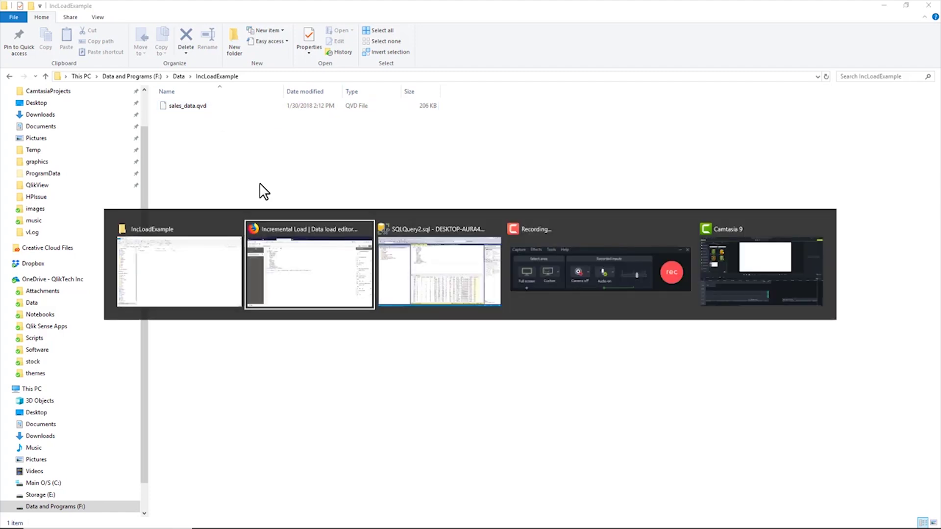
pyautogui.hotkey('alt', 'Tab')
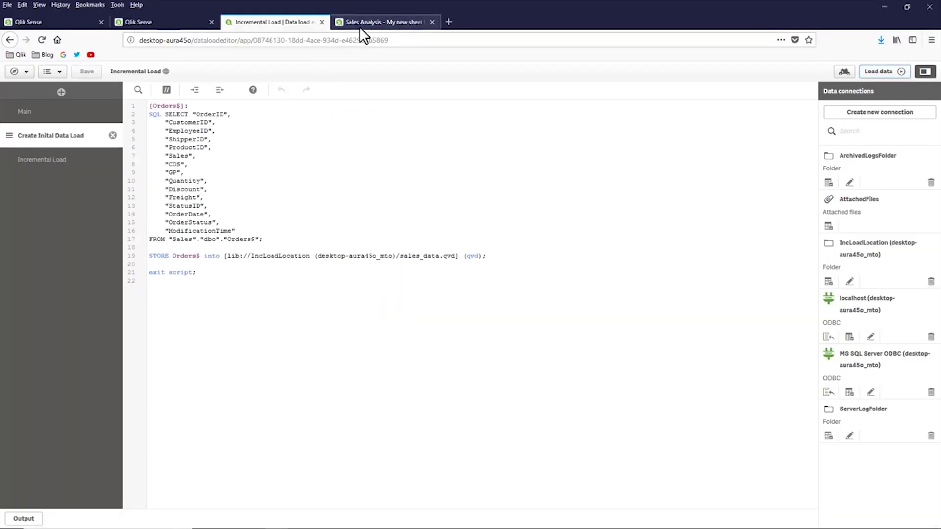
pyautogui.click(360, 27)
# Step: Inspect Sales Analysis's auto-generated load section that reads from sales_data.qvd
pyautogui.click(17, 72)
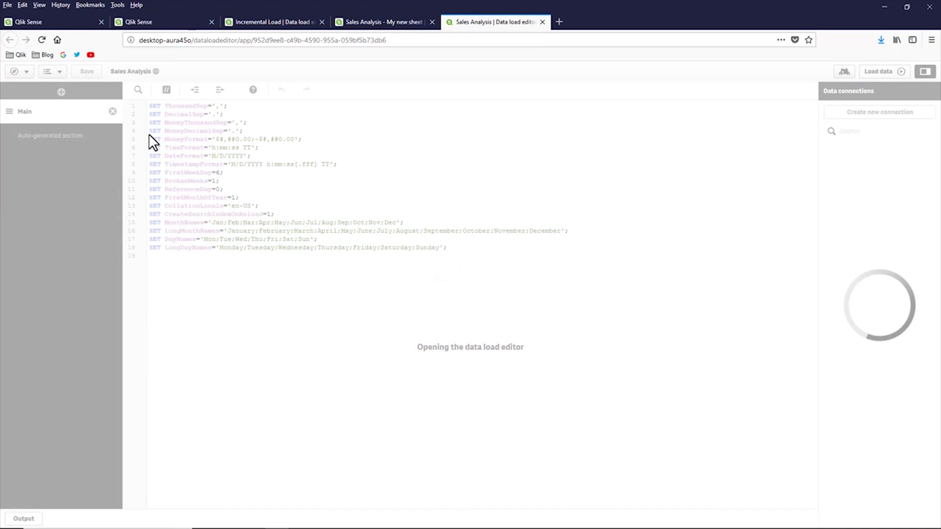
pyautogui.click(92, 143)
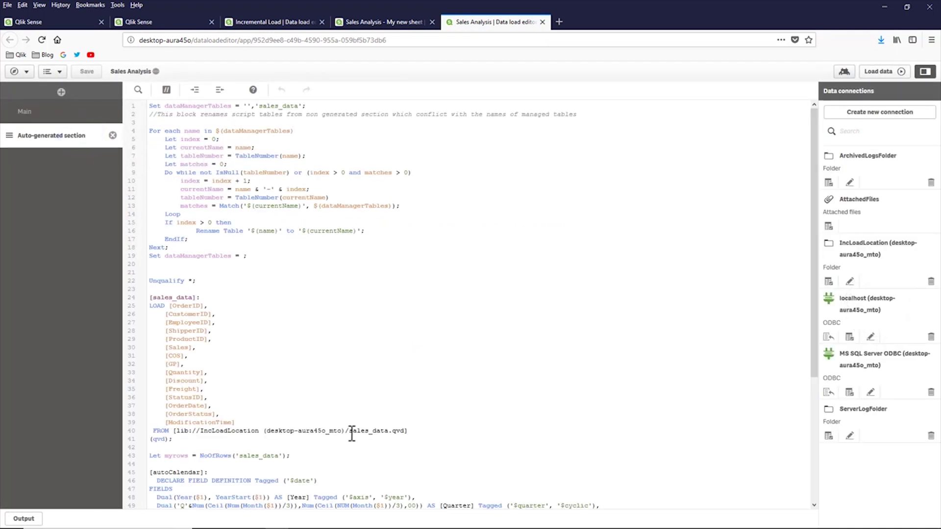
pyautogui.click(350, 432)
pyautogui.moveTo(360, 434); pyautogui.dragTo(409, 433)
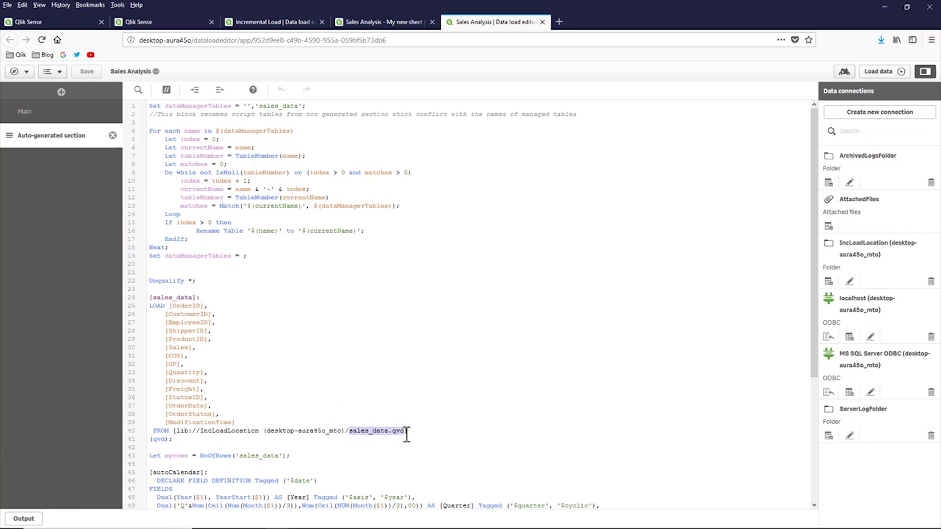
pyautogui.click(409, 401)
# Step: Reload the Sales Analysis sheet to show 3,665 rows, last order 12582, and $19,391,705.35 sales
pyautogui.click(373, 20)
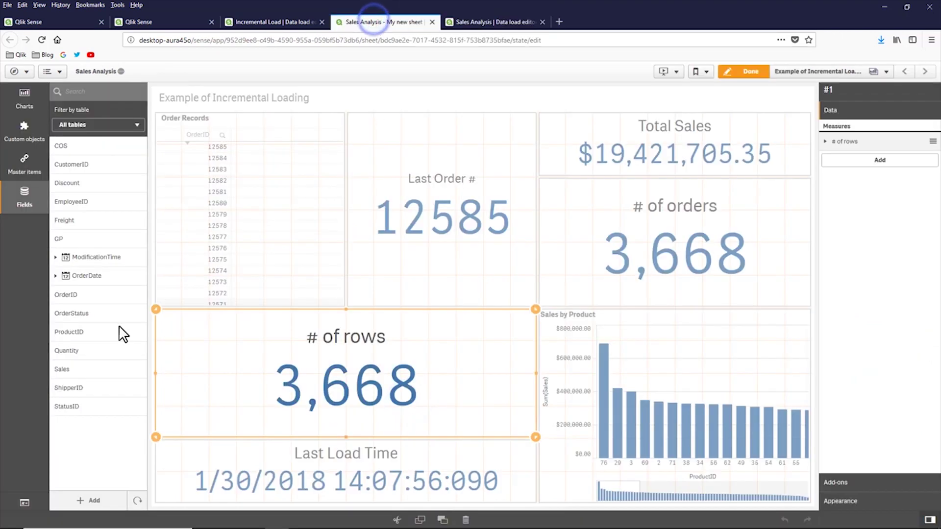
pyautogui.click(137, 500)
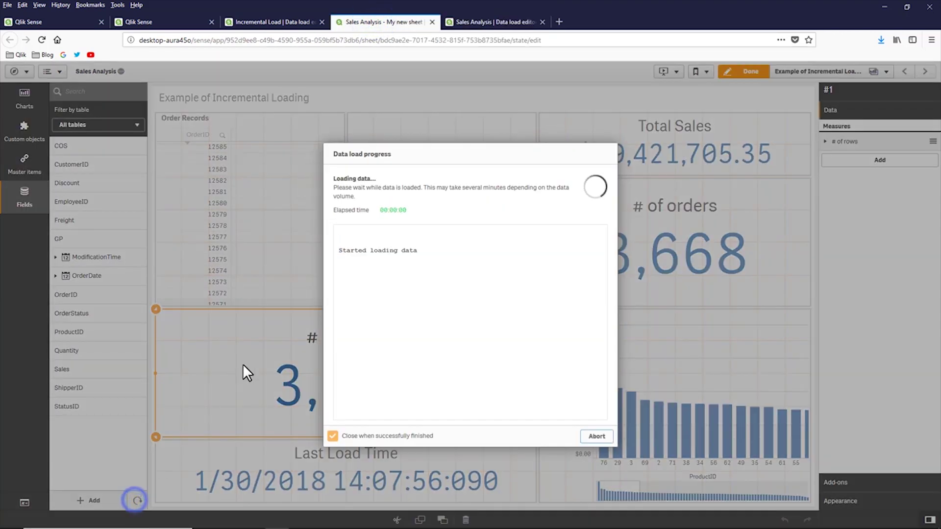
pyautogui.click(597, 436)
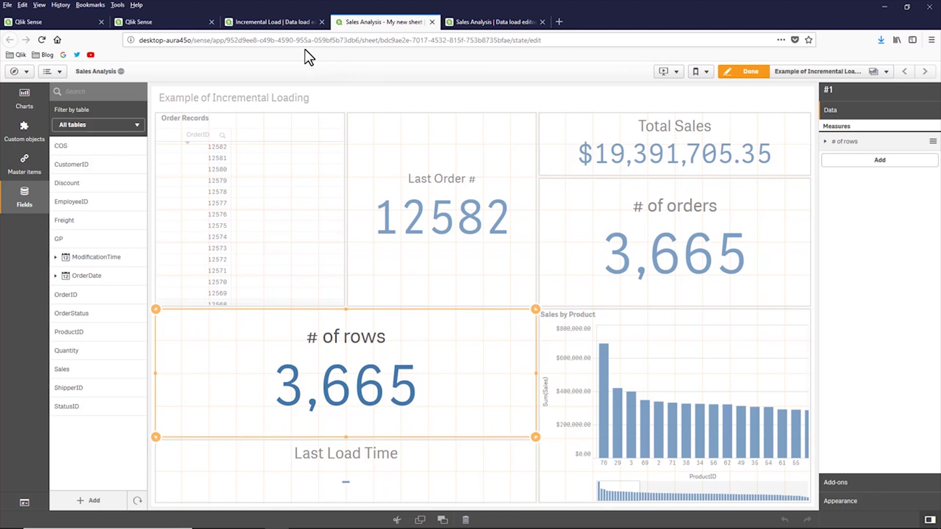
pyautogui.hotkey('alt', 'Tab')
pyautogui.hotkey('alt', 'Tab')
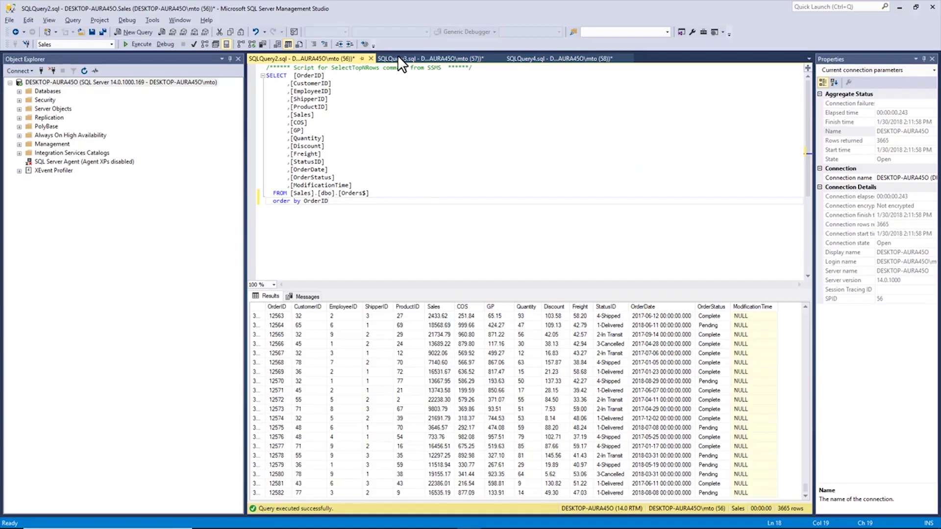
# Step: Insert a new order with OrderID 12583 into Orders (1 row affected)
pyautogui.click(398, 58)
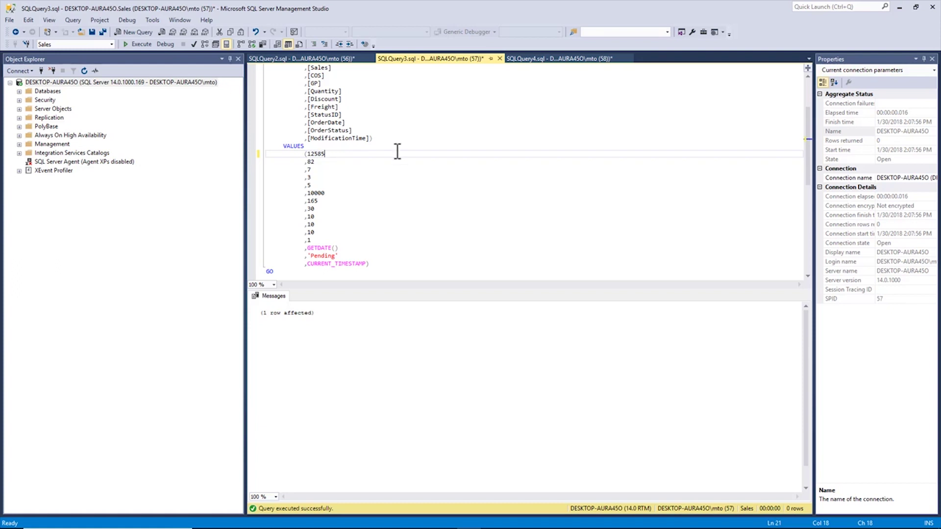
pyautogui.press('BackSpace')
pyautogui.click(140, 45)
pyautogui.click(293, 58)
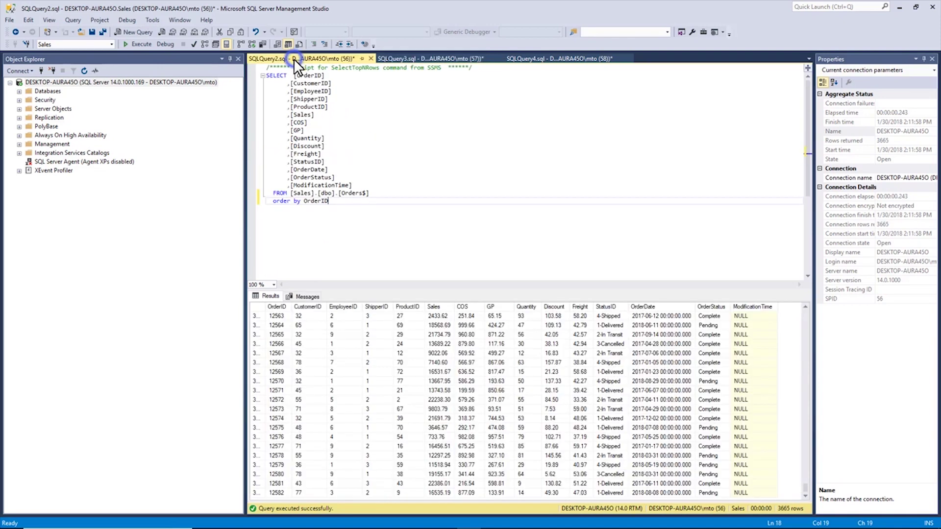
pyautogui.moveTo(310, 106)
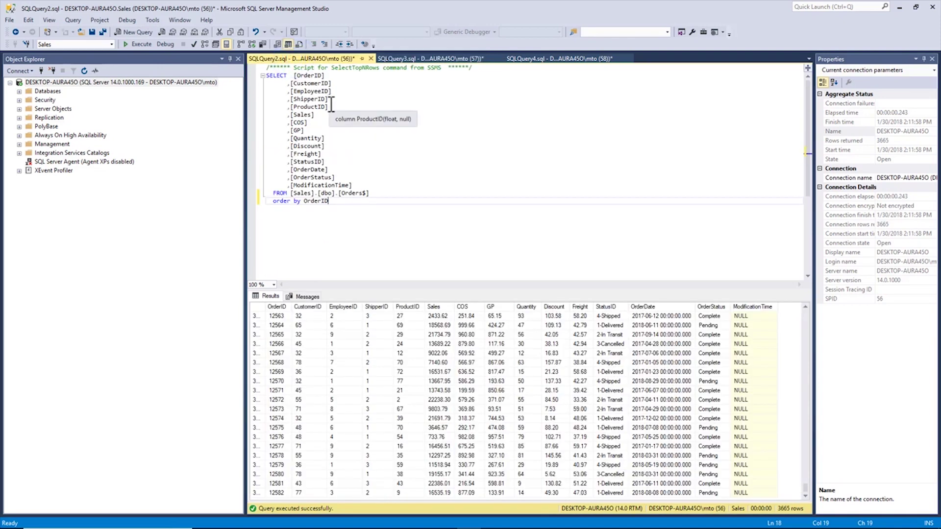
# Step: Rerun the Orders query to confirm 3666 rows ending at order 12583
pyautogui.click(130, 43)
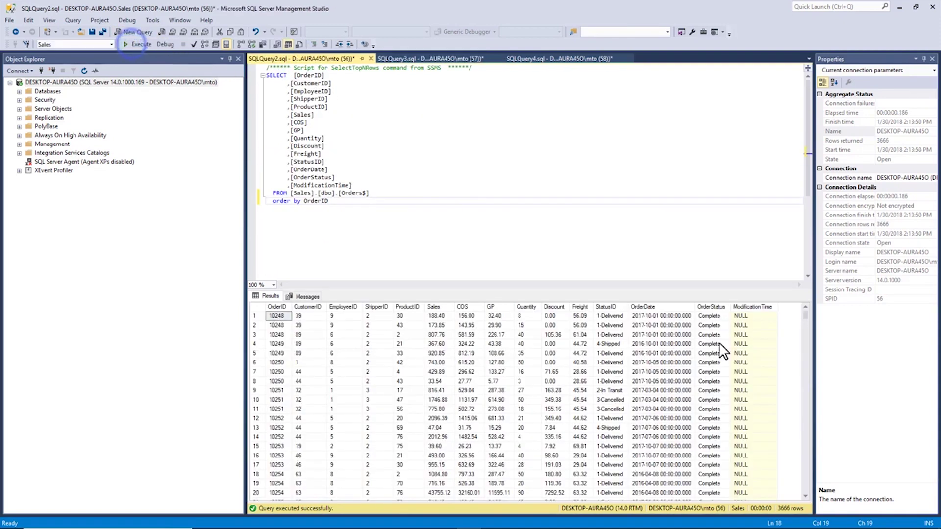
pyautogui.moveTo(804, 320); pyautogui.dragTo(812, 500)
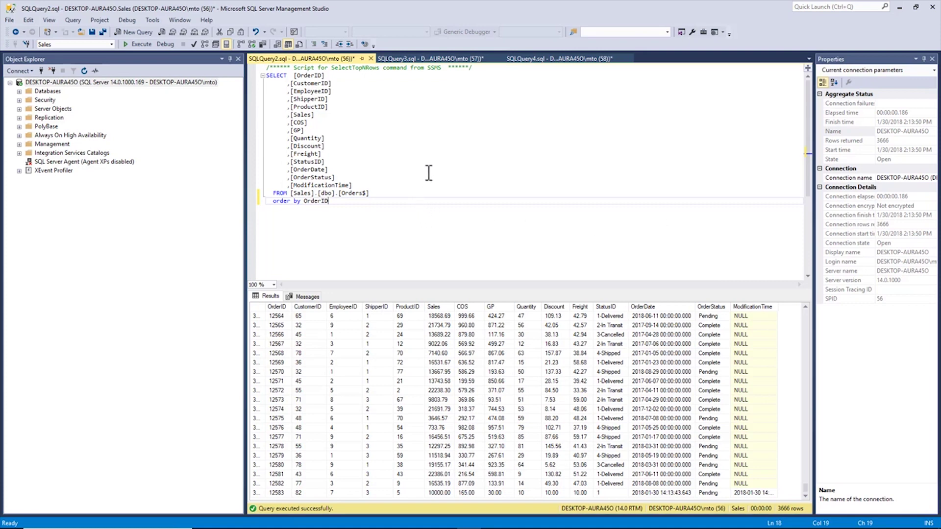
pyautogui.hotkey('alt', 'Tab')
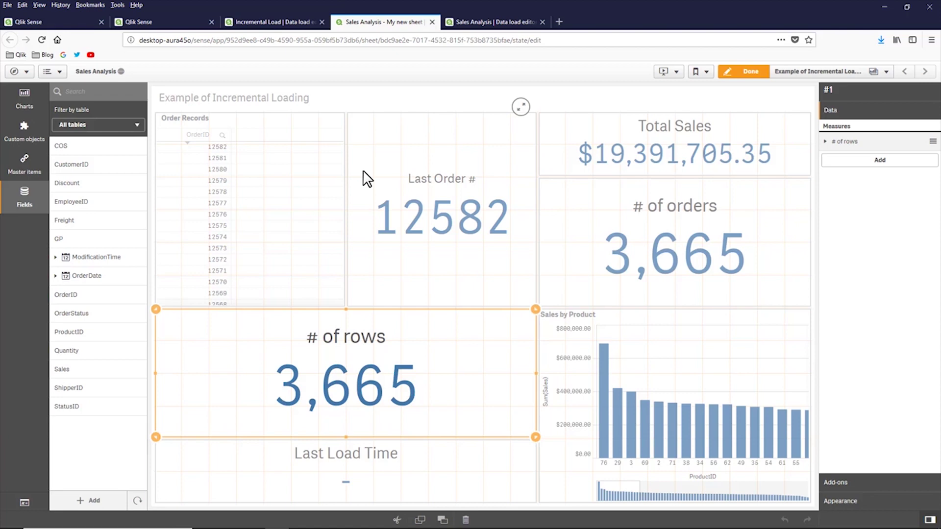
# Step: Move Create Initial Data Load below Incremental Load and run the incremental script, loading 3,666 rows
pyautogui.click(265, 22)
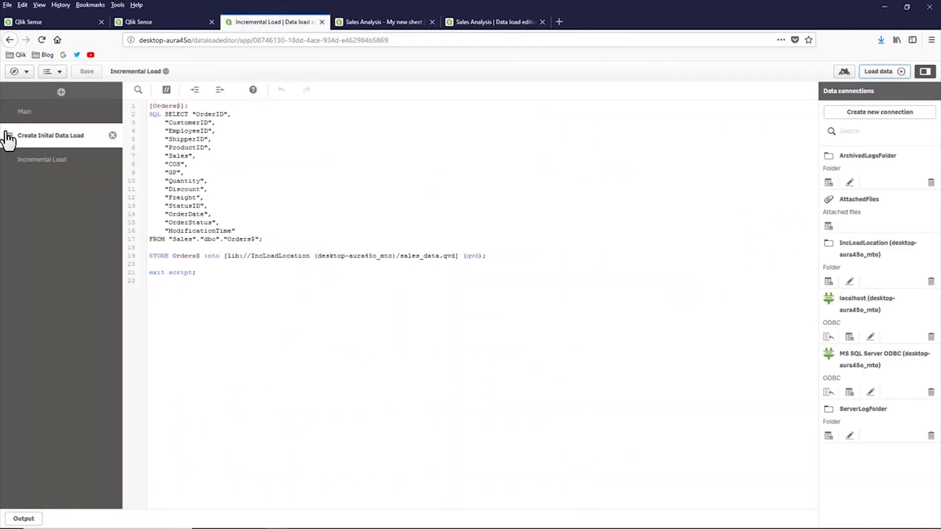
pyautogui.moveTo(9, 135); pyautogui.dragTo(8, 169)
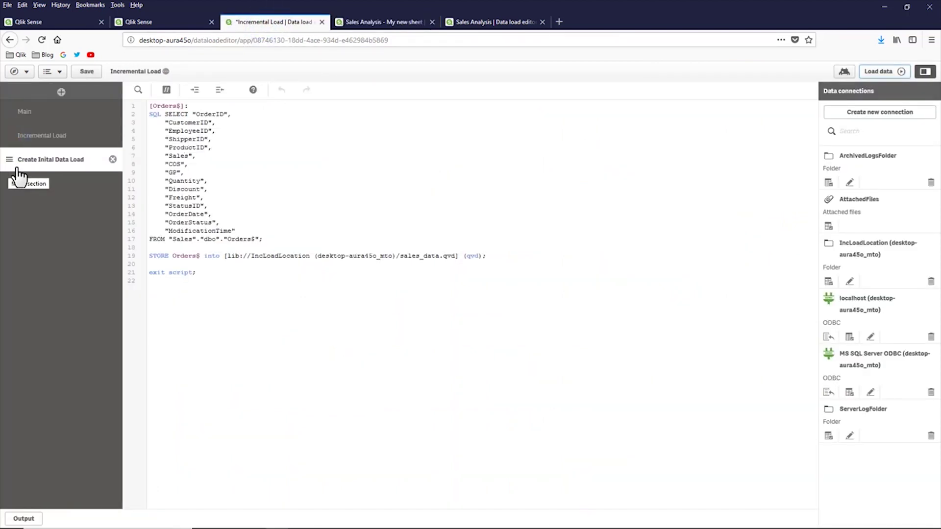
pyautogui.click(61, 139)
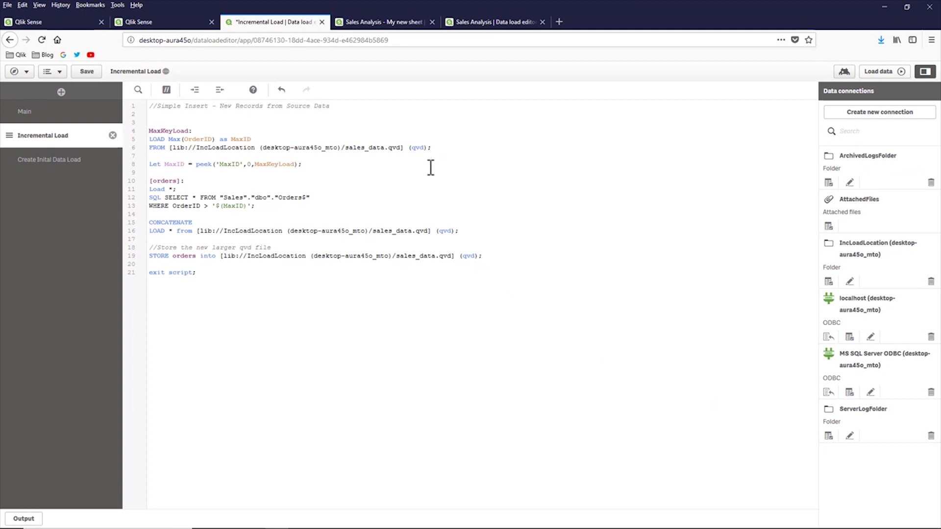
pyautogui.click(867, 77)
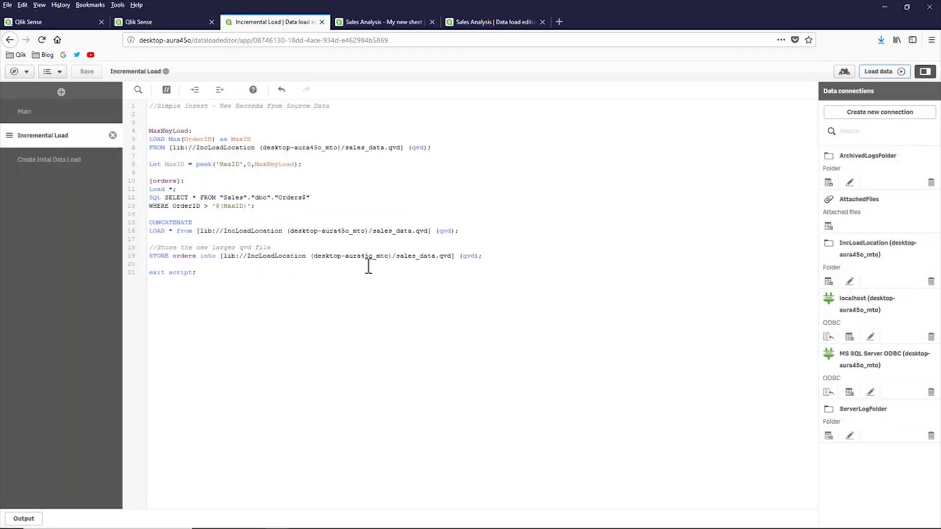
# Step: Reload Sales Analysis to show last order 12583, 3,666 rows, and $19,401,705.35 sales
pyautogui.click(361, 25)
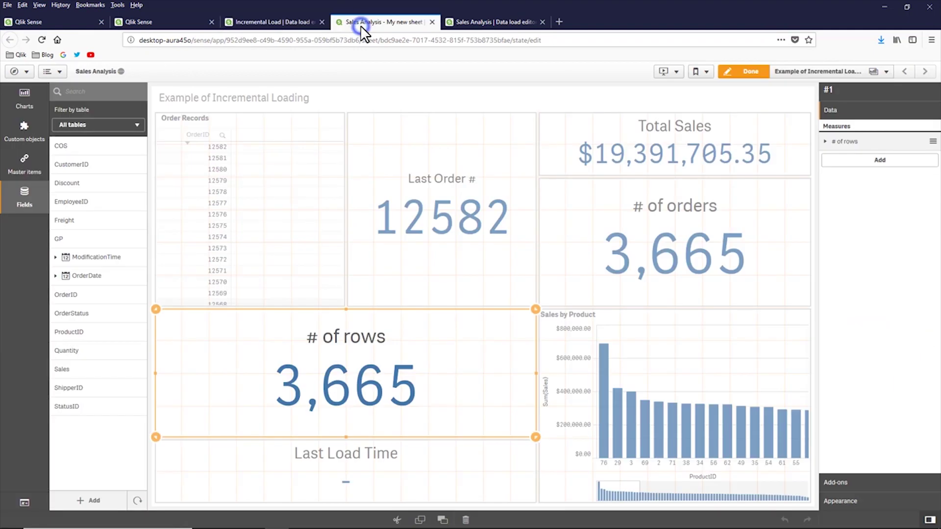
pyautogui.click(136, 501)
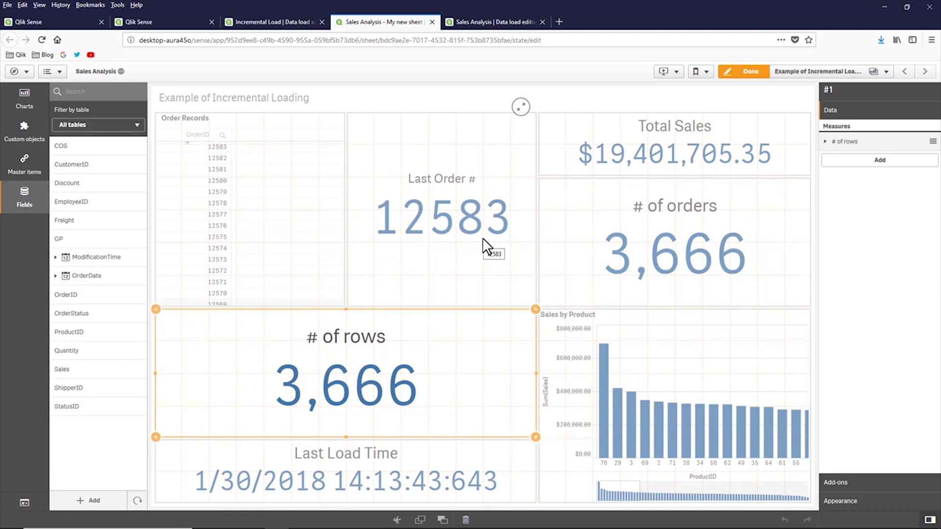
pyautogui.hotkey('alt', 'Tab')
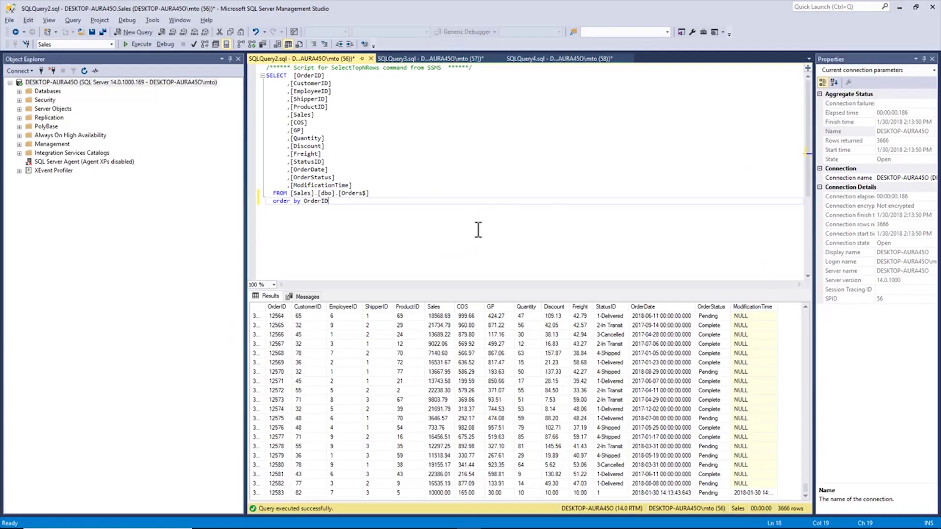
# Step: Insert order 12584 into the Orders table in SSMS
pyautogui.click(394, 60)
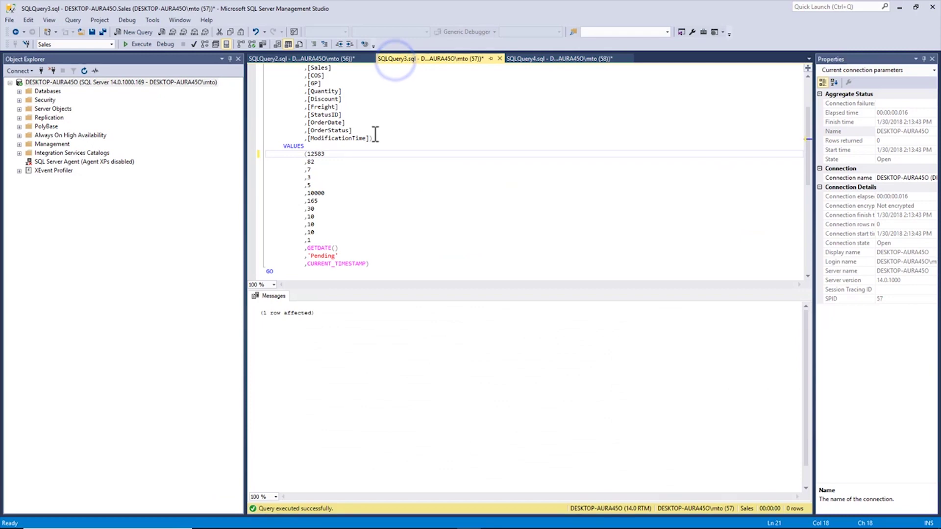
pyautogui.write('4')
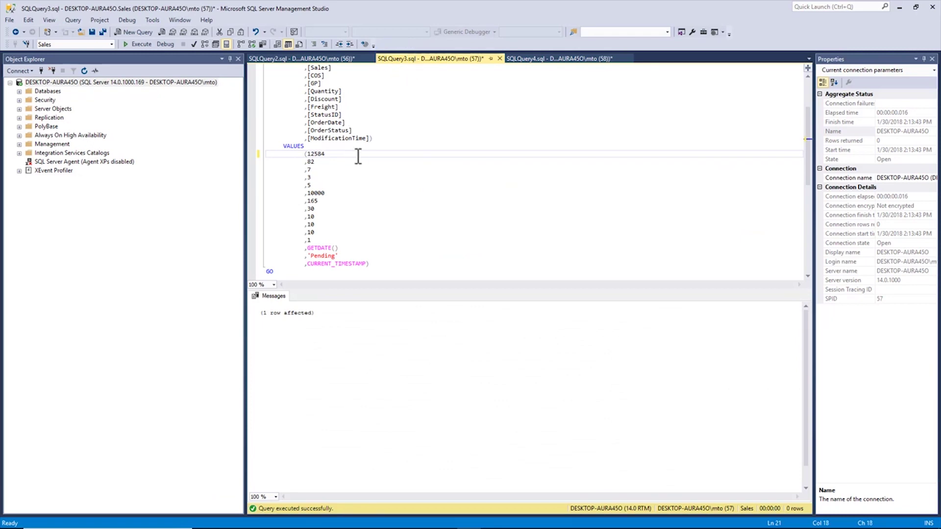
pyautogui.click(139, 46)
pyautogui.hotkey('alt', 'Tab')
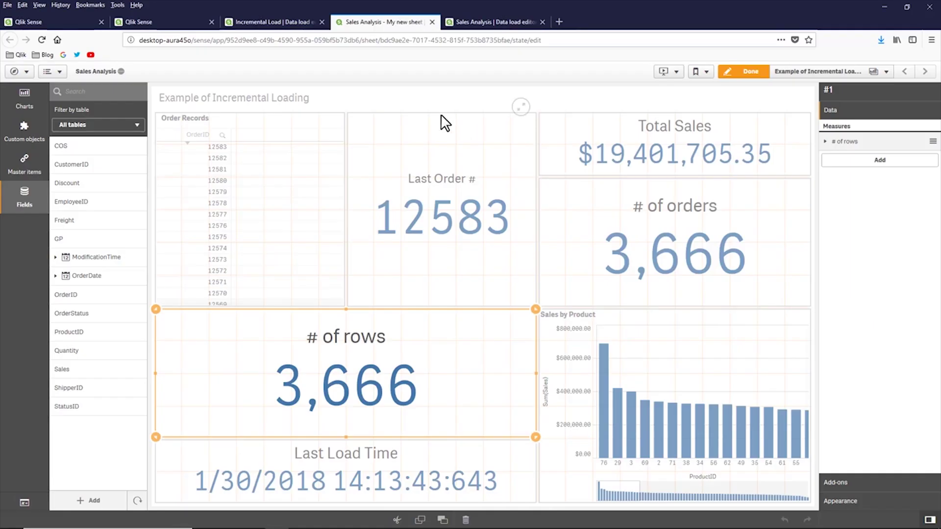
# Step: Rerun the Incremental Load script in Qlik Sense, fetching 3,667 lines
pyautogui.click(268, 27)
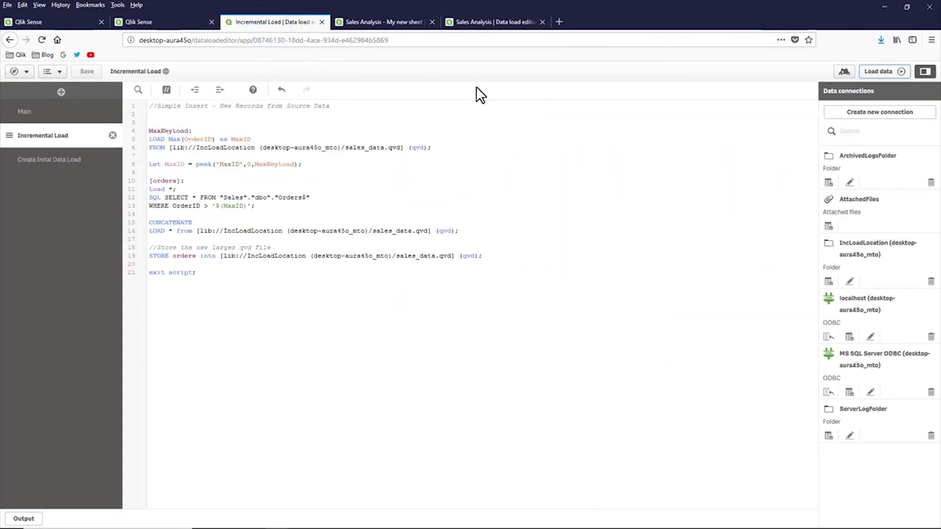
pyautogui.click(878, 71)
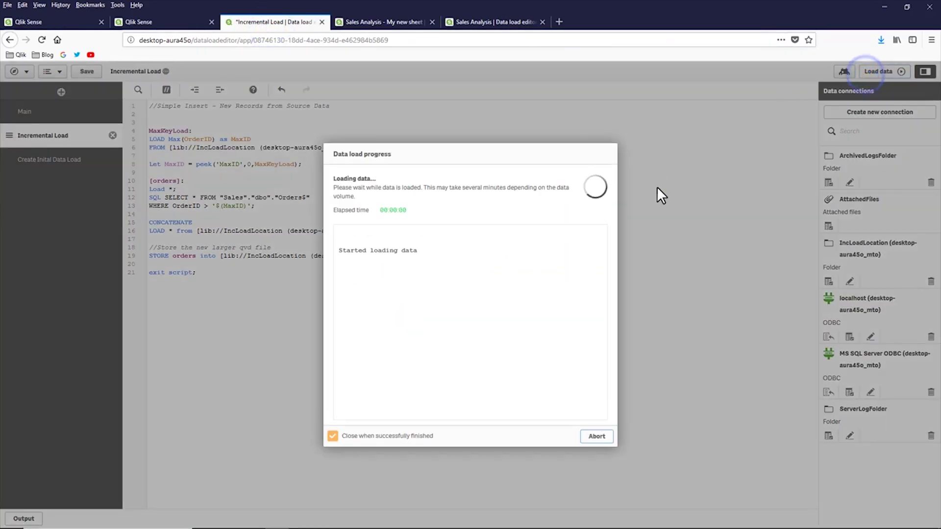
pyautogui.click(593, 435)
pyautogui.click(350, 19)
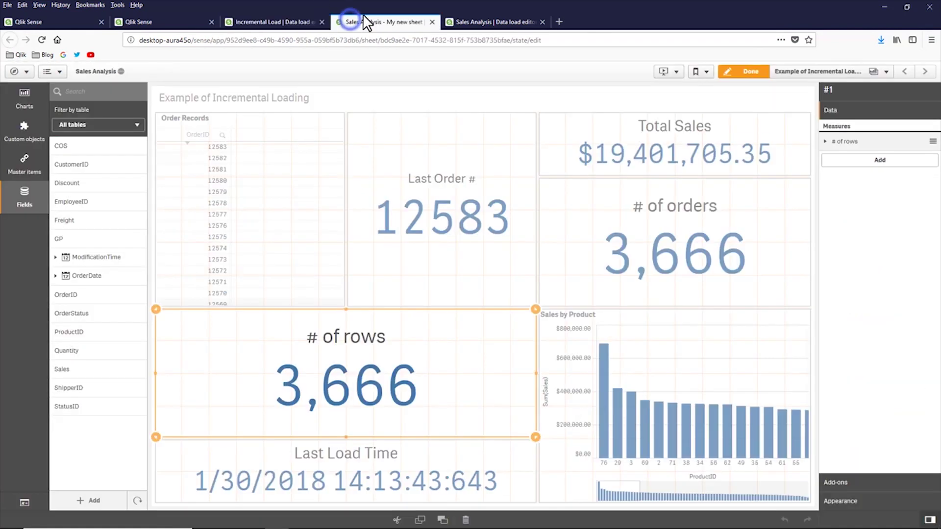
# Step: Reload the sheet to show last order 12584, 3,667 rows, and $19,411,705.35 sales
pyautogui.click(137, 501)
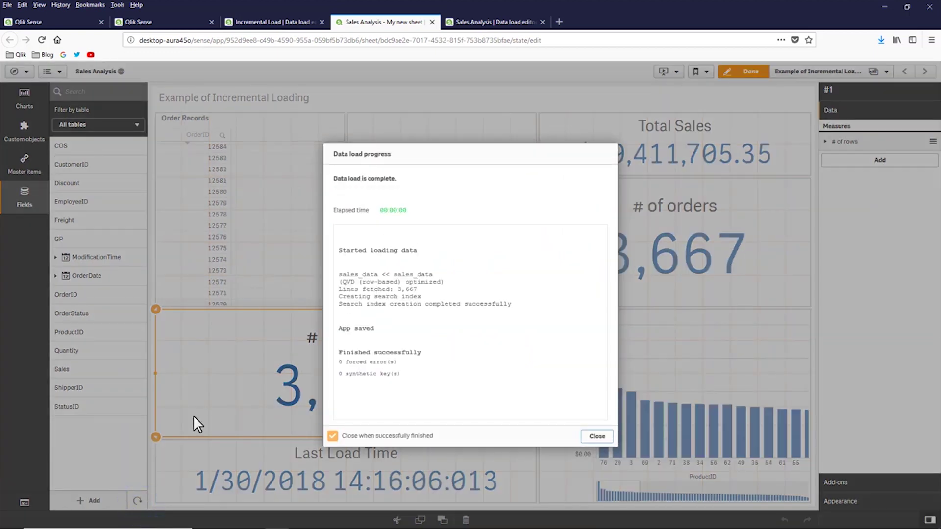
pyautogui.click(597, 437)
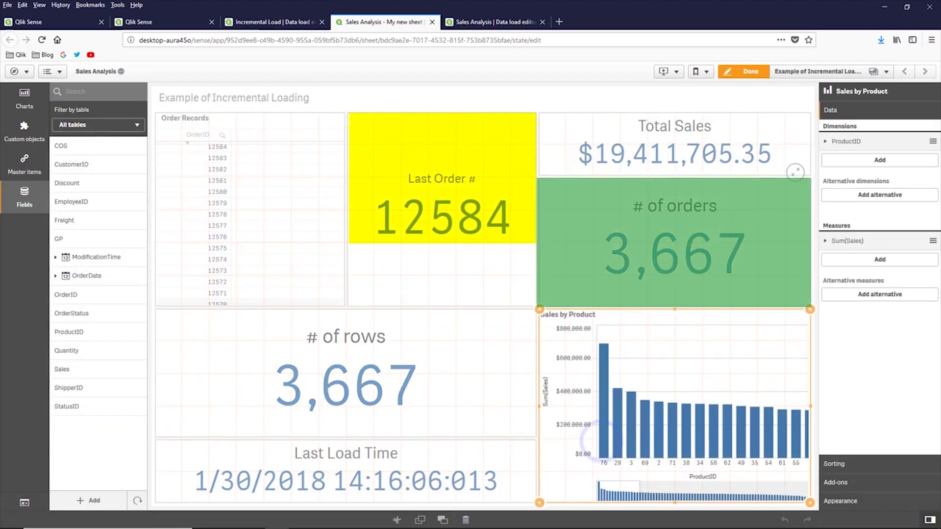